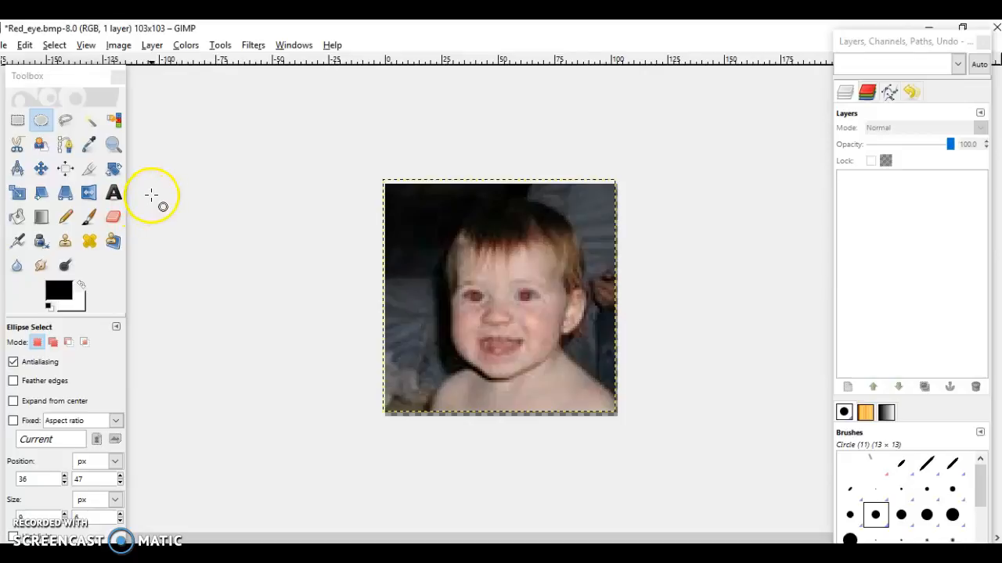
Step: Make a small elliptical selection around the eye on the photo's left and apply Red Eye Removal with threshold 67
click(41, 122)
mouse_move(468, 290)
mouse_down()
mouse_move(485, 305)
mouse_move(476, 298)
mouse_up()
click(476, 297)
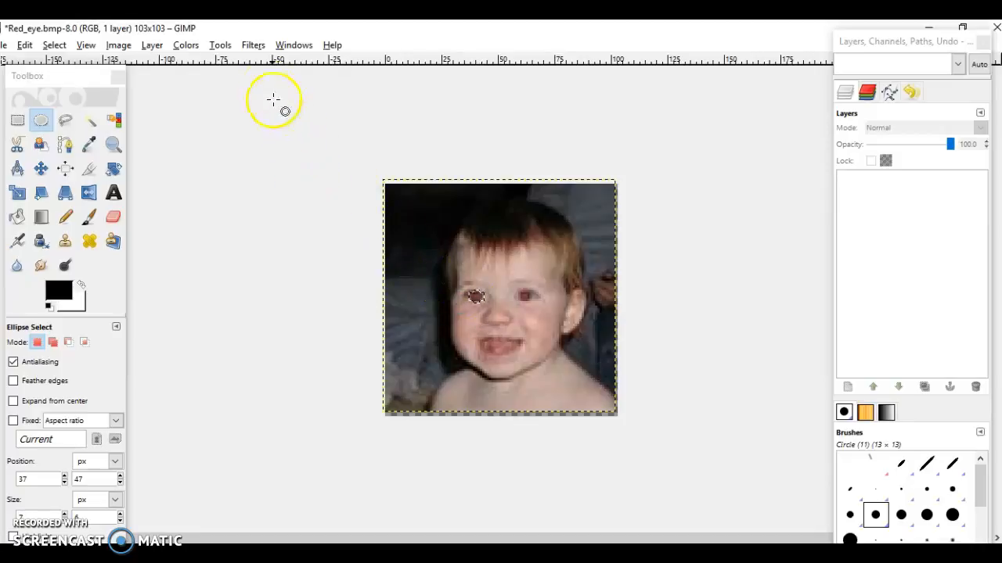
click(253, 47)
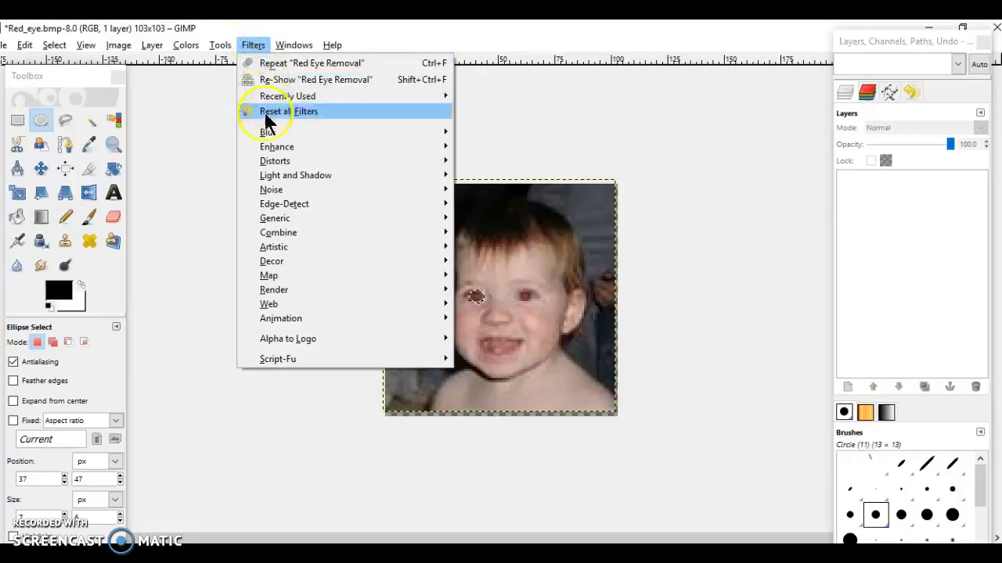
mouse_move(285, 151)
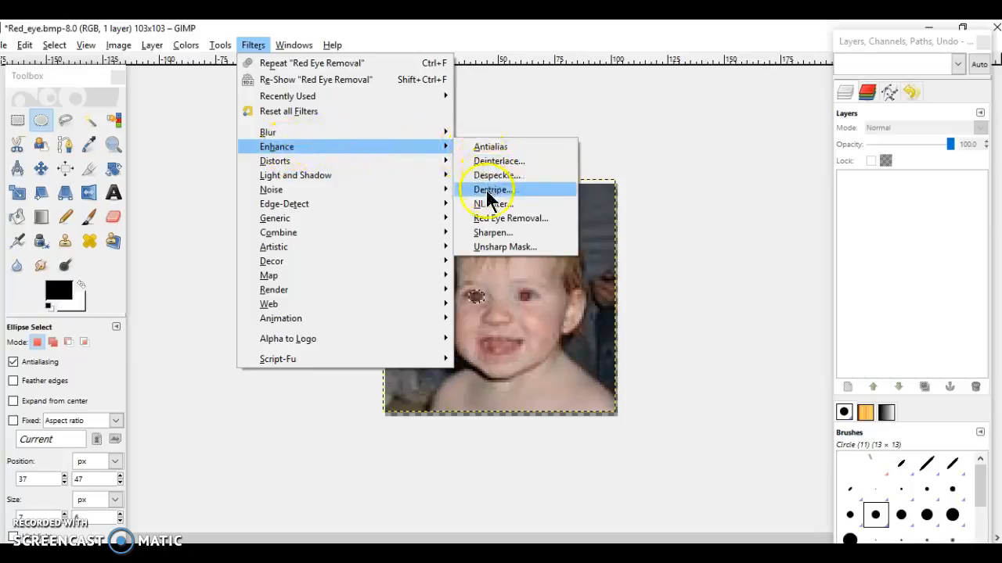
click(496, 221)
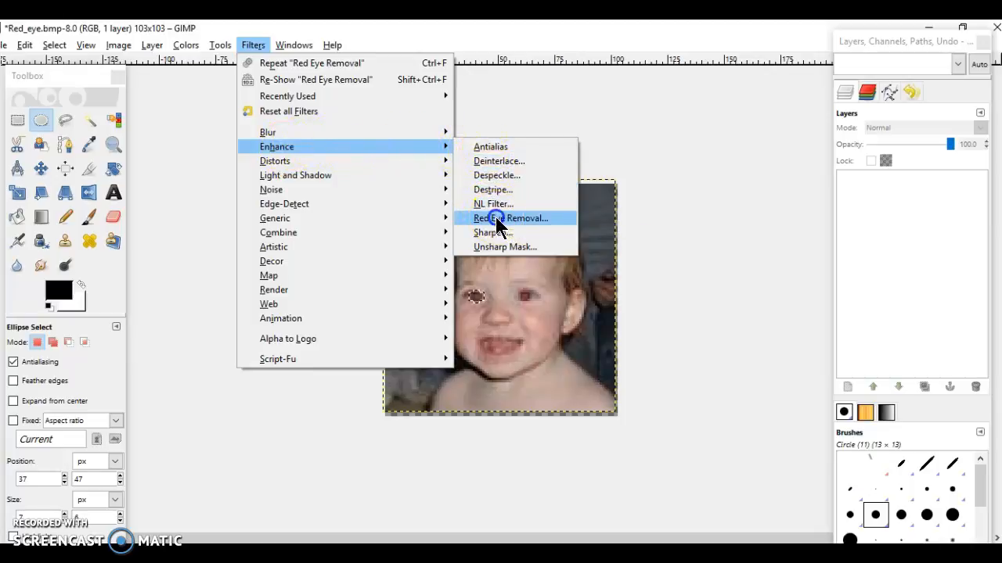
drag(194, 94, 253, 94)
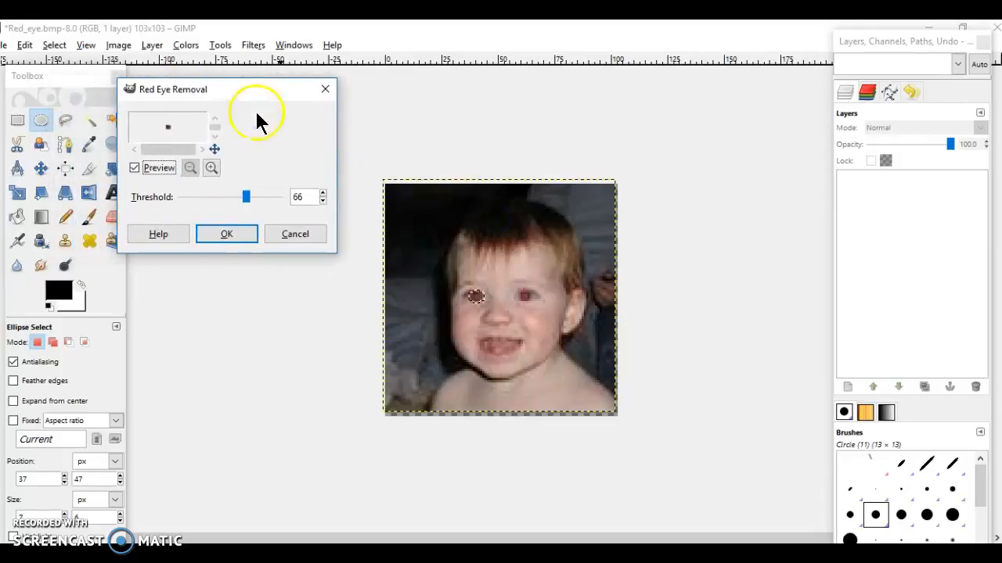
mouse_move(245, 197)
mouse_down()
mouse_move(201, 197)
mouse_move(248, 196)
mouse_up()
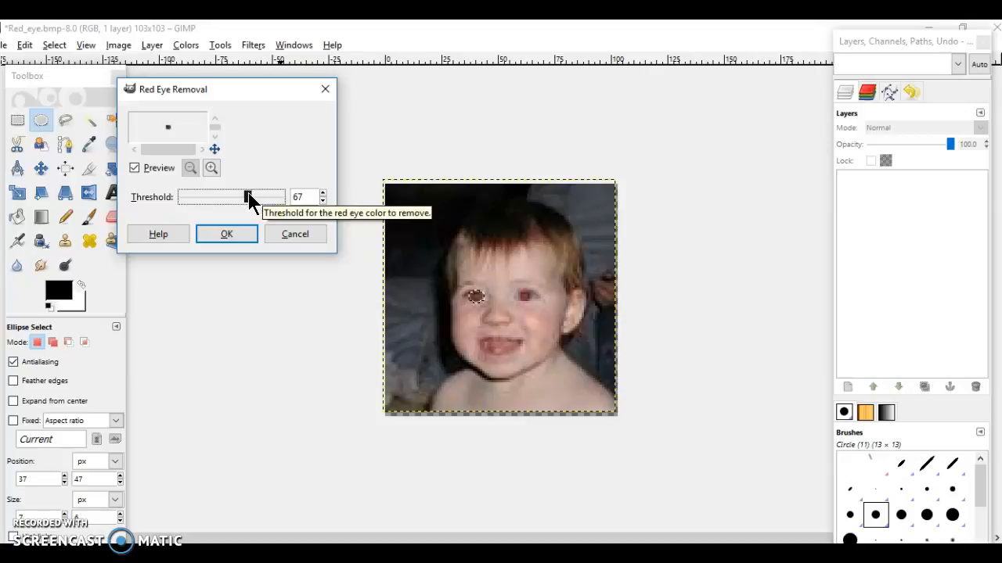
click(229, 234)
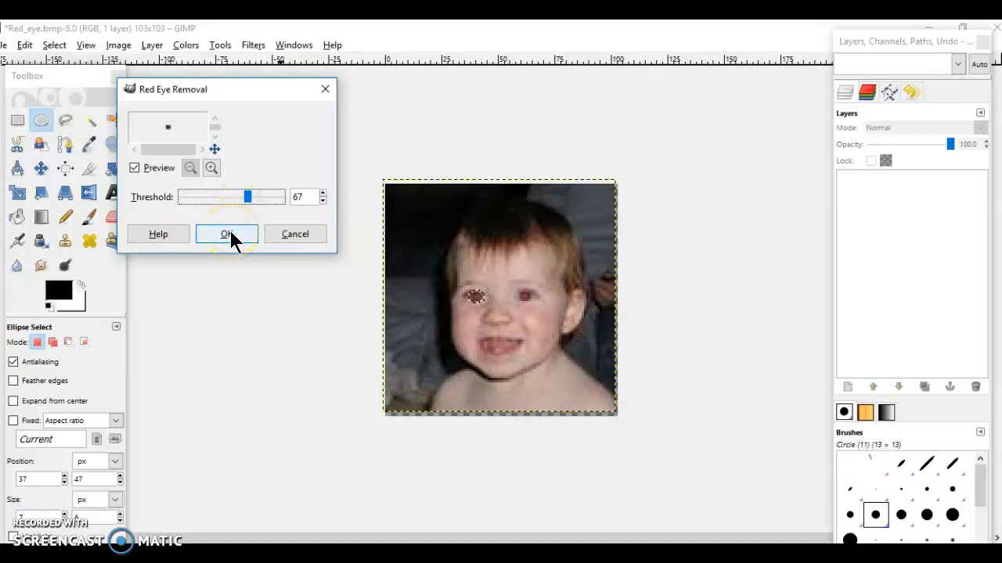
click(313, 359)
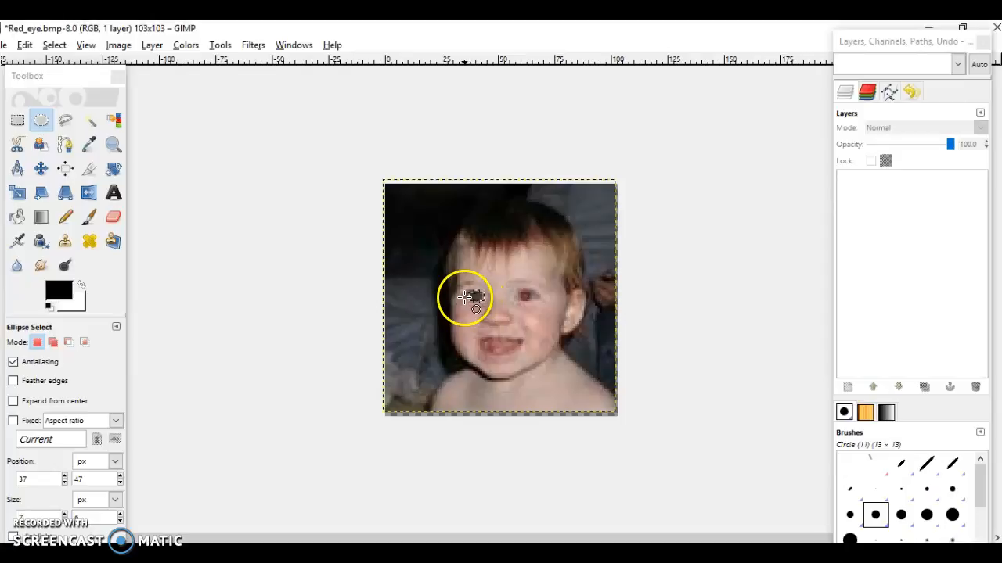
Step: Make a small elliptical selection around the remaining red eye and apply Red Eye Removal with threshold 67
click(41, 120)
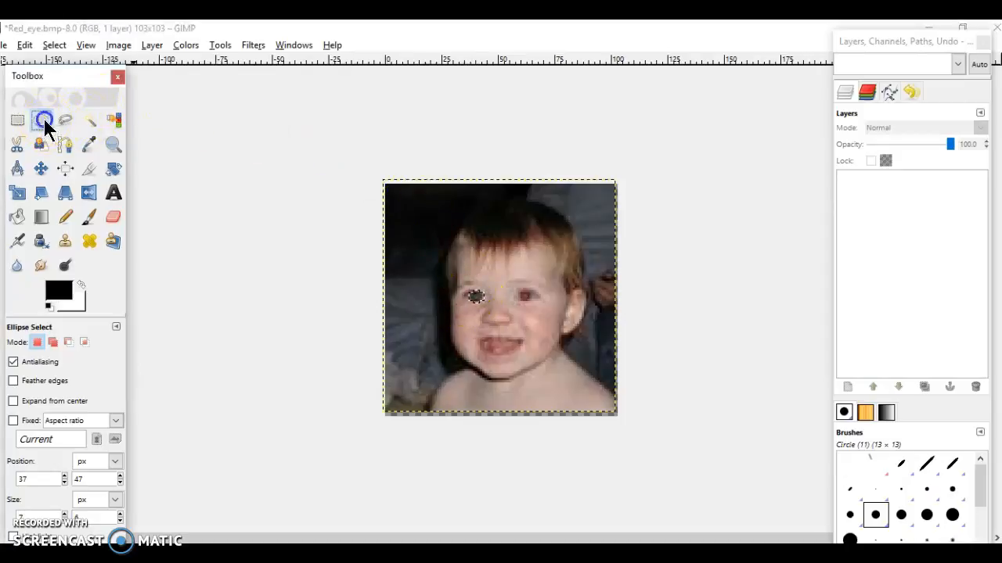
mouse_move(516, 291)
mouse_down()
mouse_move(532, 303)
mouse_move(528, 295)
mouse_up()
click(528, 298)
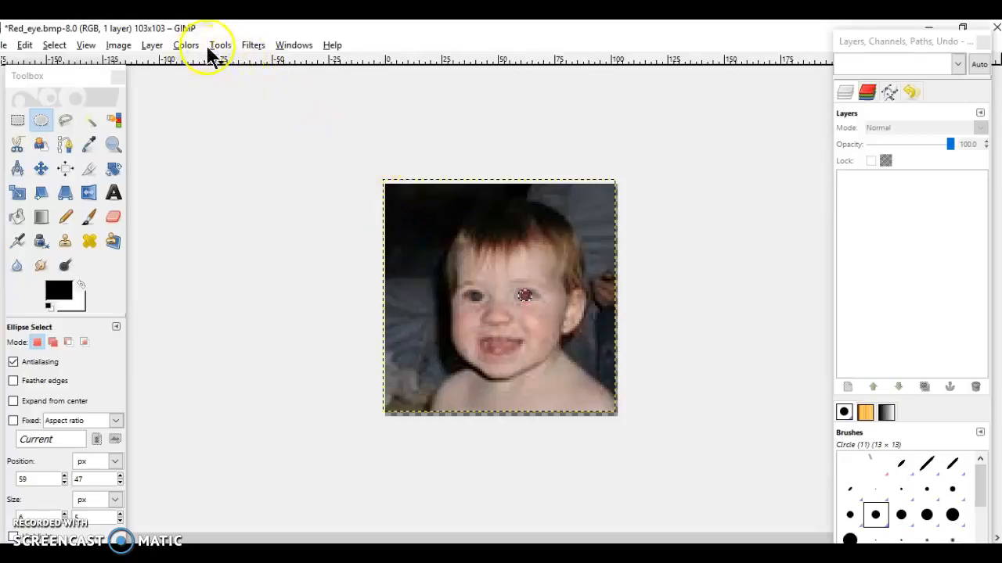
click(256, 48)
mouse_move(278, 155)
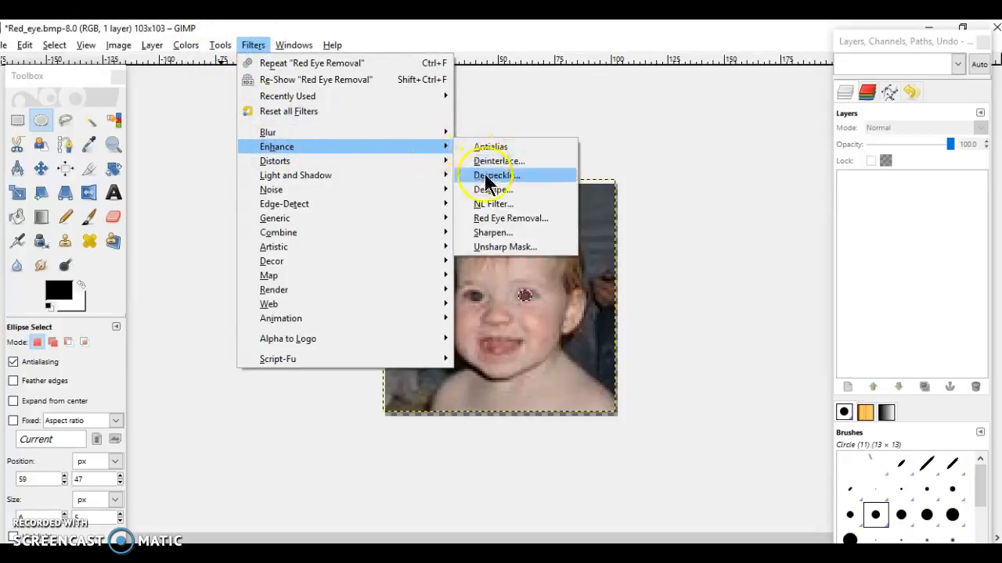
click(499, 218)
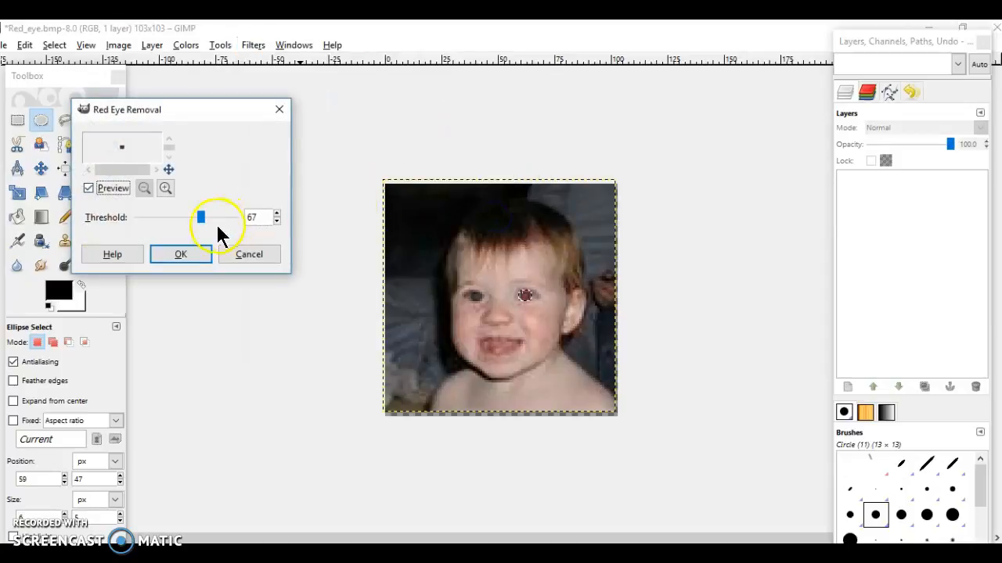
click(181, 254)
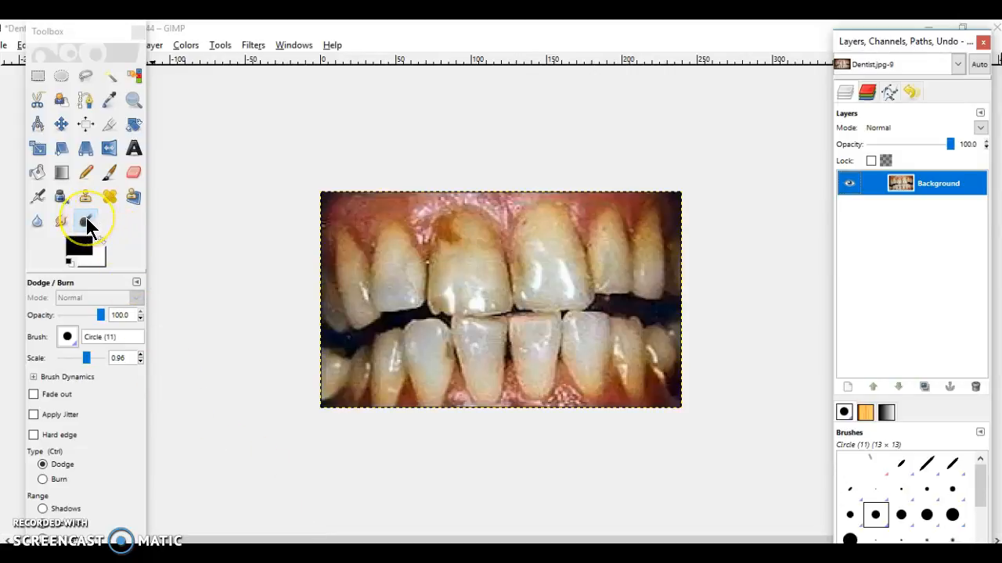
Step: Set up the Dodge/Burn tool with the Circle (11) brush and the Dodge type
click(86, 221)
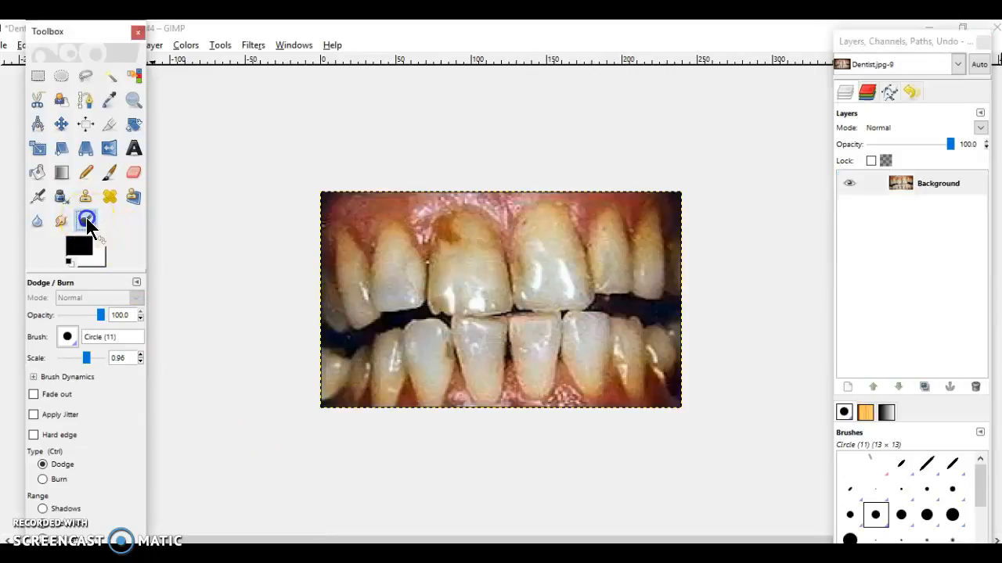
click(76, 343)
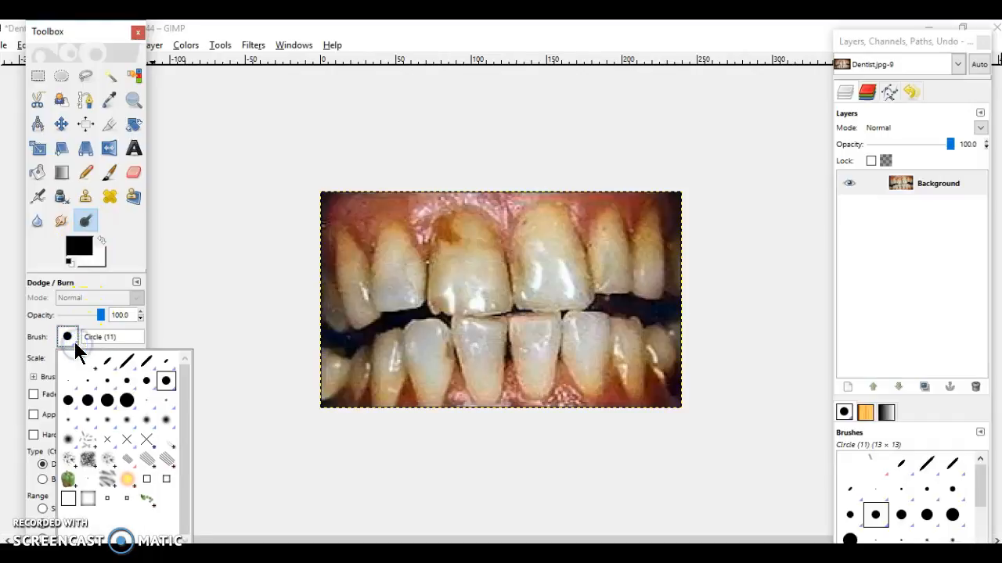
click(167, 381)
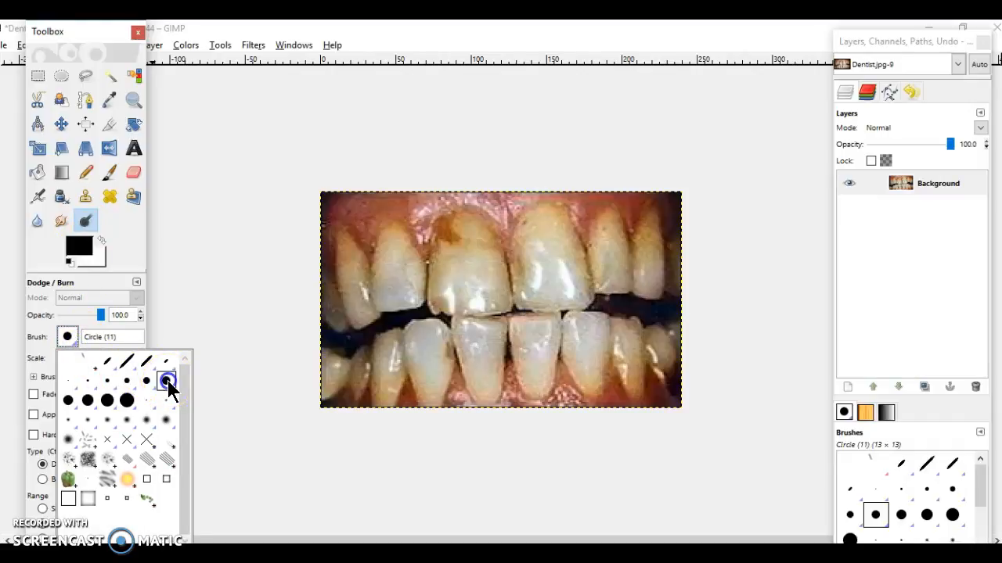
click(131, 334)
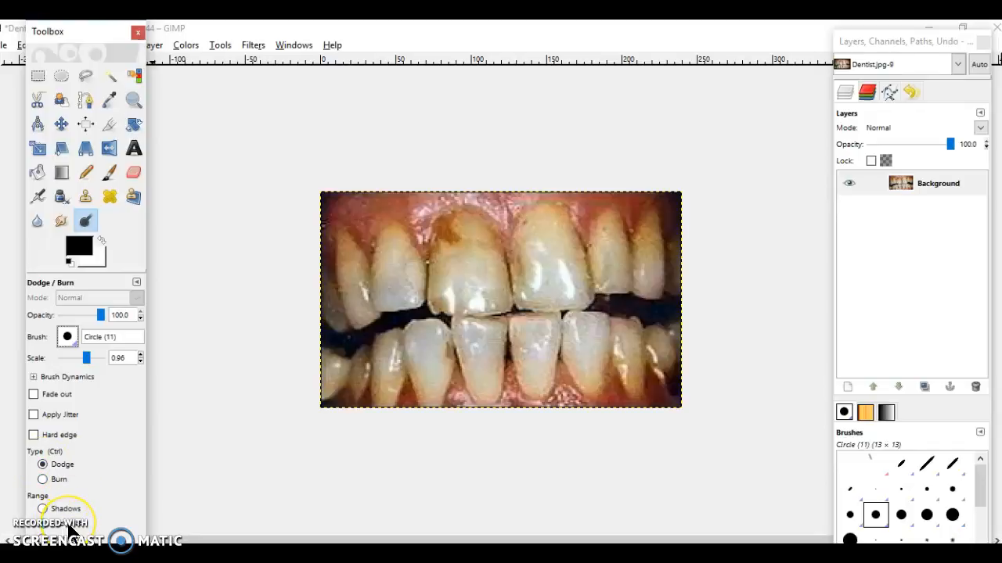
click(71, 466)
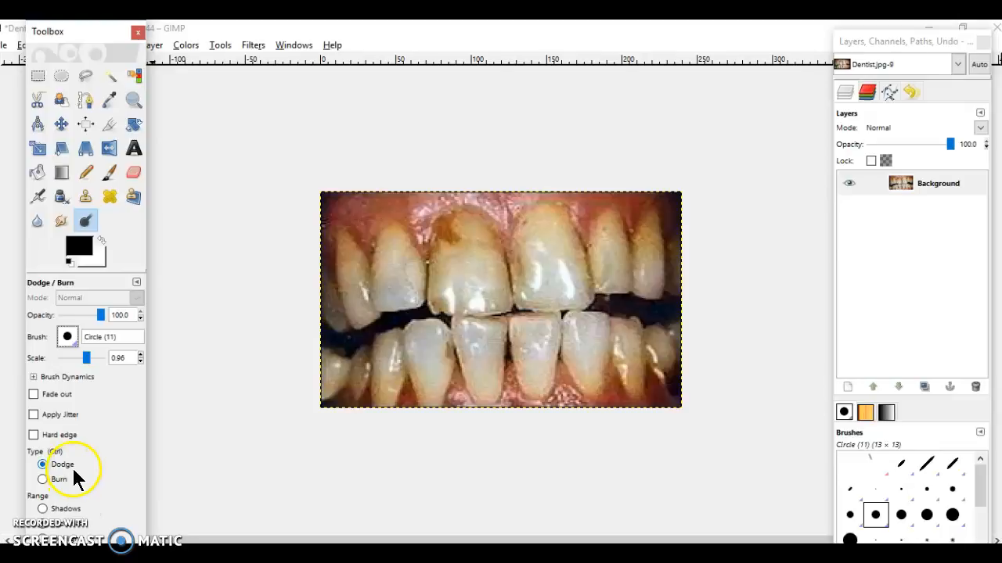
Step: Dodge the brown stains on the stained upper front tooth and the lower tooth just beneath its left edge
click(451, 238)
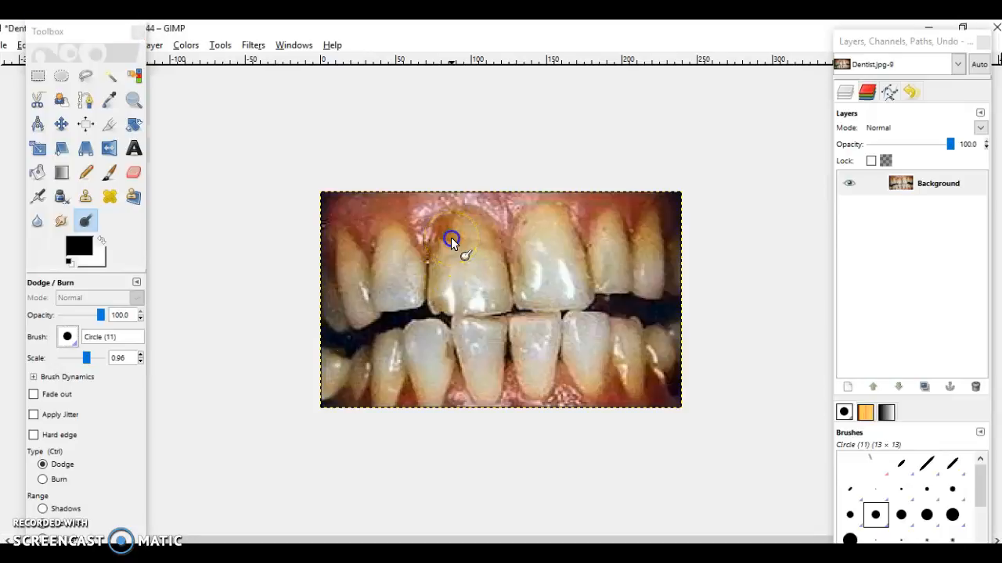
click(454, 240)
click(437, 227)
click(436, 245)
click(453, 238)
click(440, 251)
mouse_move(450, 227)
mouse_down()
mouse_move(490, 250)
mouse_move(478, 234)
mouse_move(460, 249)
mouse_move(475, 253)
mouse_move(440, 269)
mouse_up()
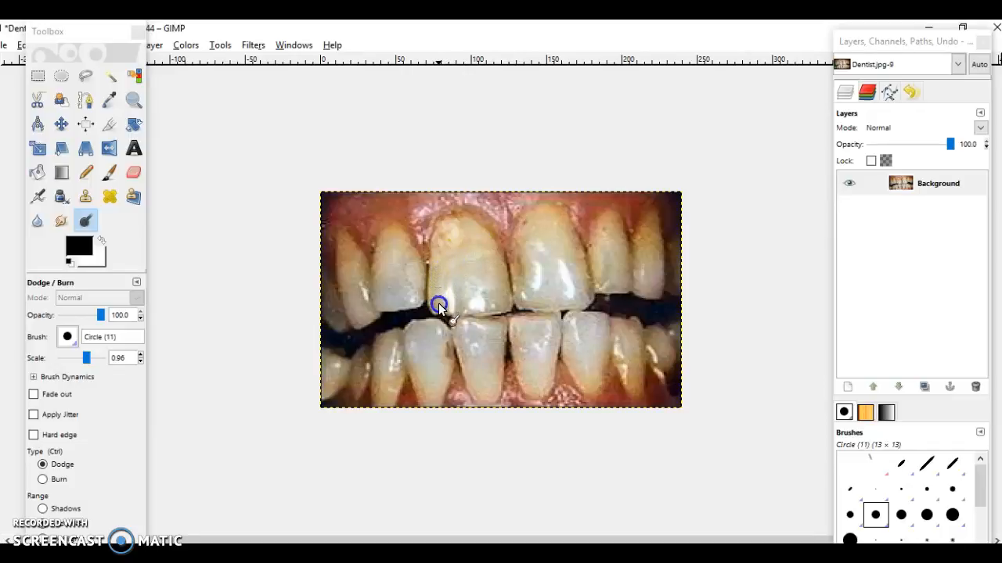
drag(453, 247, 440, 250)
mouse_move(446, 351)
mouse_down()
mouse_move(439, 330)
mouse_move(412, 331)
mouse_move(410, 345)
mouse_move(432, 339)
mouse_move(410, 352)
mouse_move(438, 353)
mouse_move(435, 344)
mouse_up()
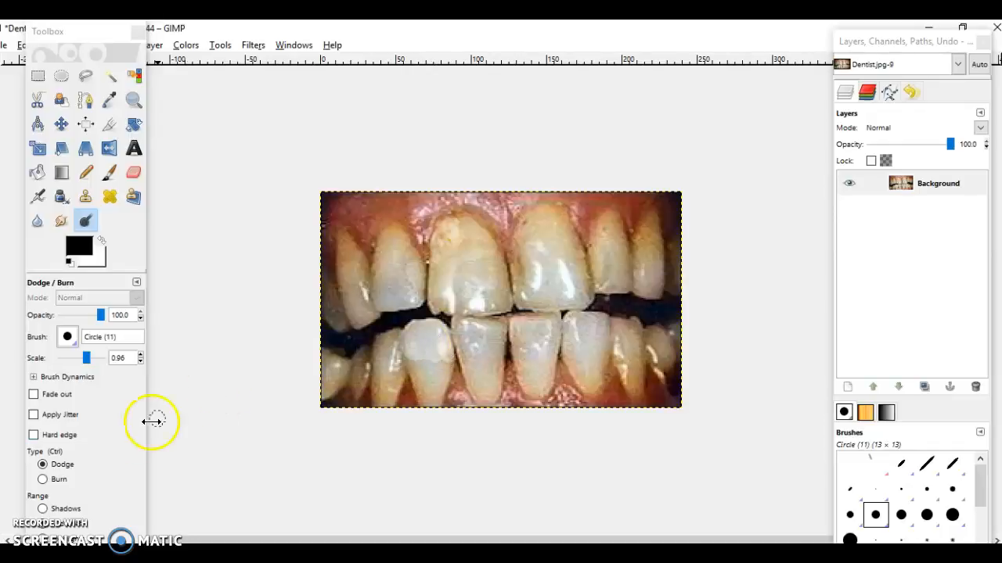
Step: Switch the Dodge/Burn type to Burn and revert the photo to its base image in the undo history
click(45, 483)
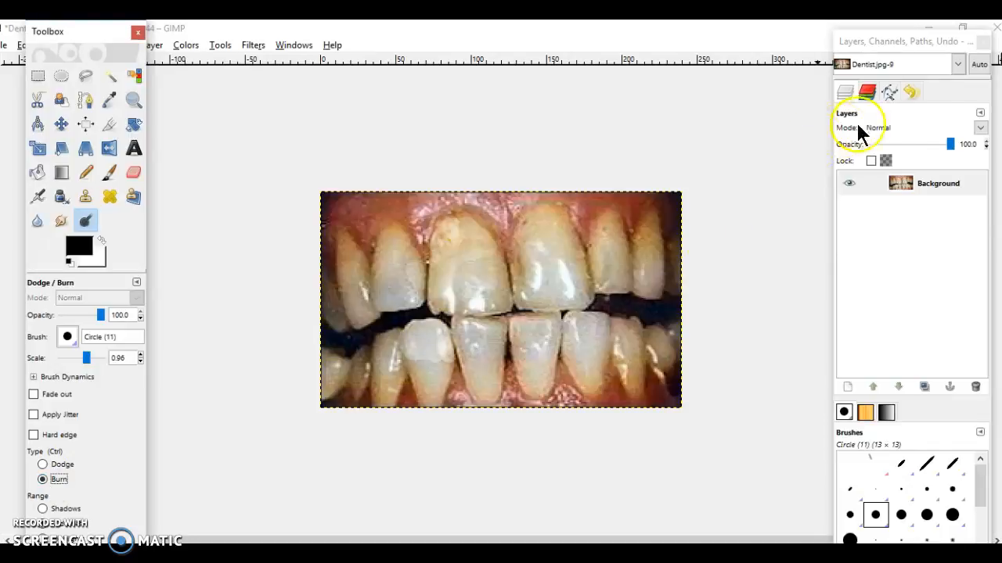
click(910, 92)
scroll(939, 235, up, 3)
scroll(954, 234, up, 5)
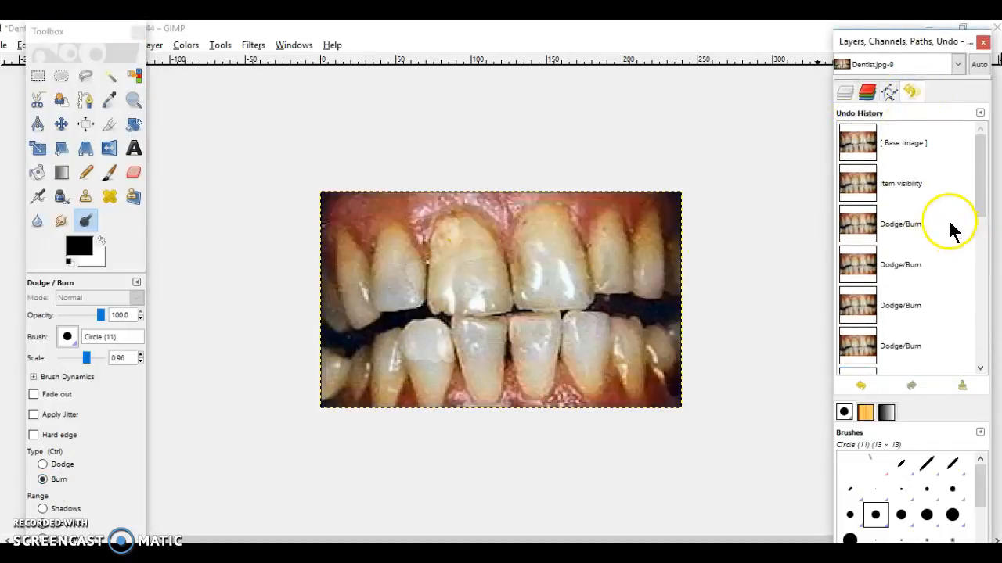
click(900, 144)
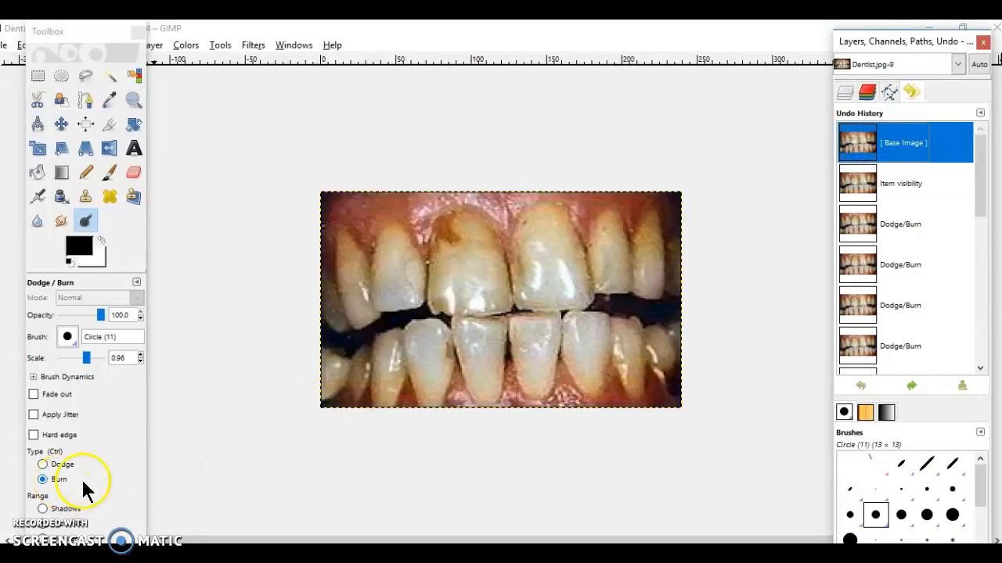
Step: Burn the left edge and lower left corner of the stained upper front tooth to darken them
click(437, 307)
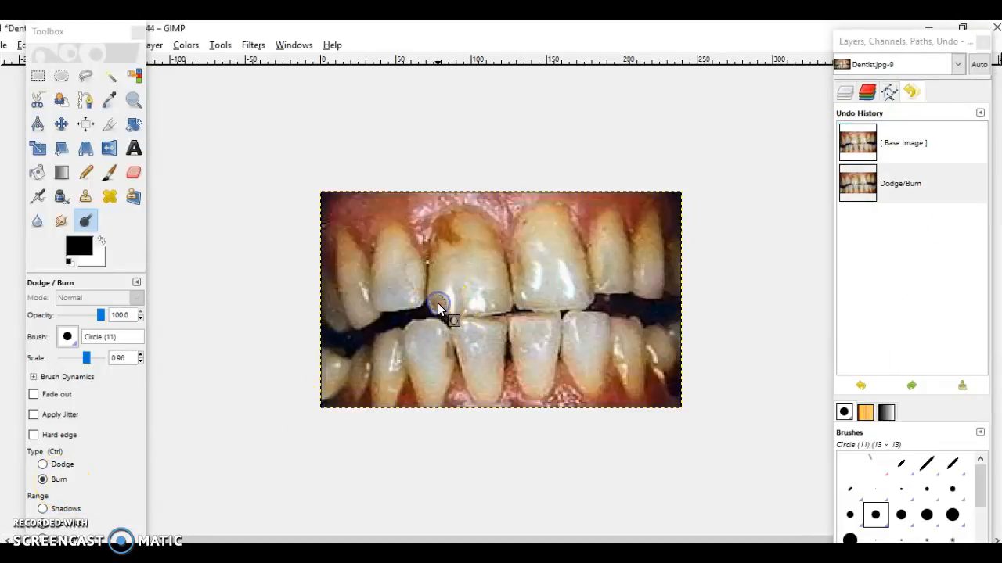
click(435, 291)
click(434, 281)
click(436, 275)
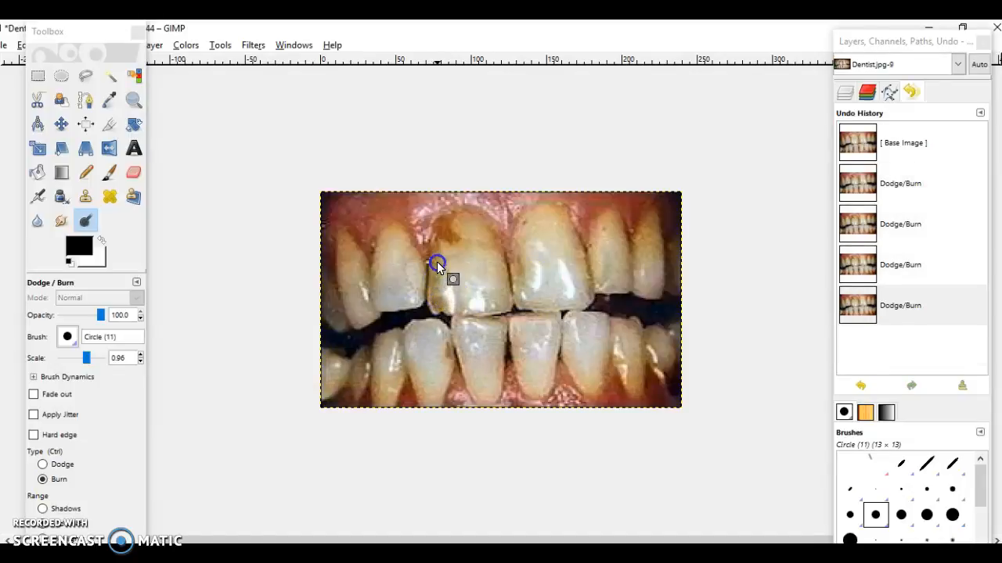
click(437, 262)
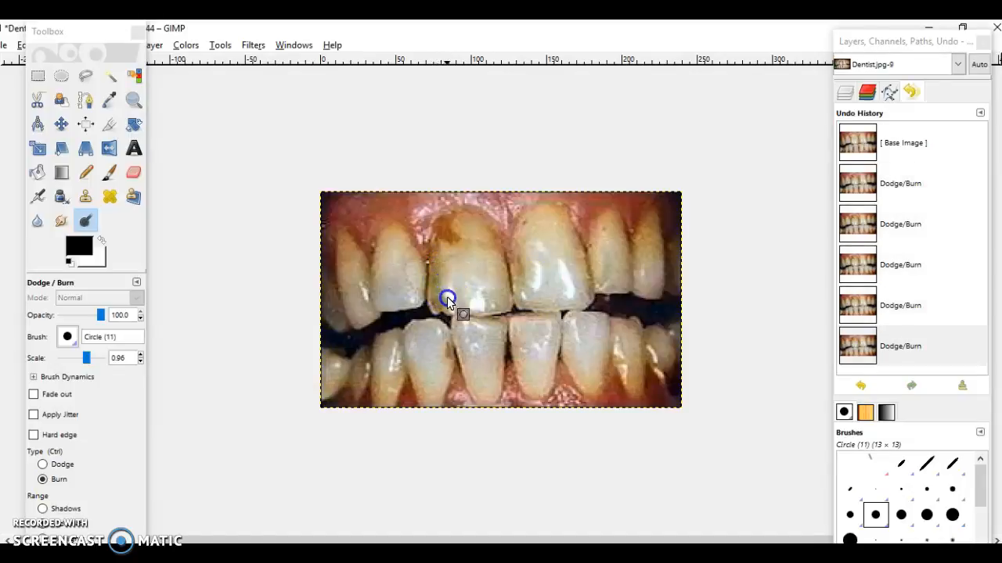
click(447, 298)
click(453, 305)
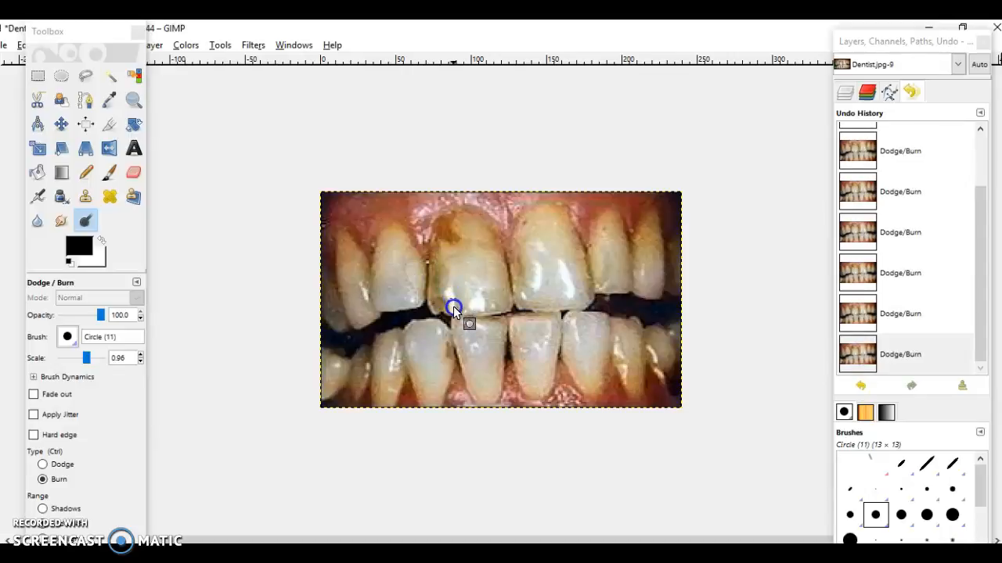
click(454, 296)
click(452, 296)
click(451, 296)
click(451, 297)
click(449, 294)
click(450, 299)
click(449, 304)
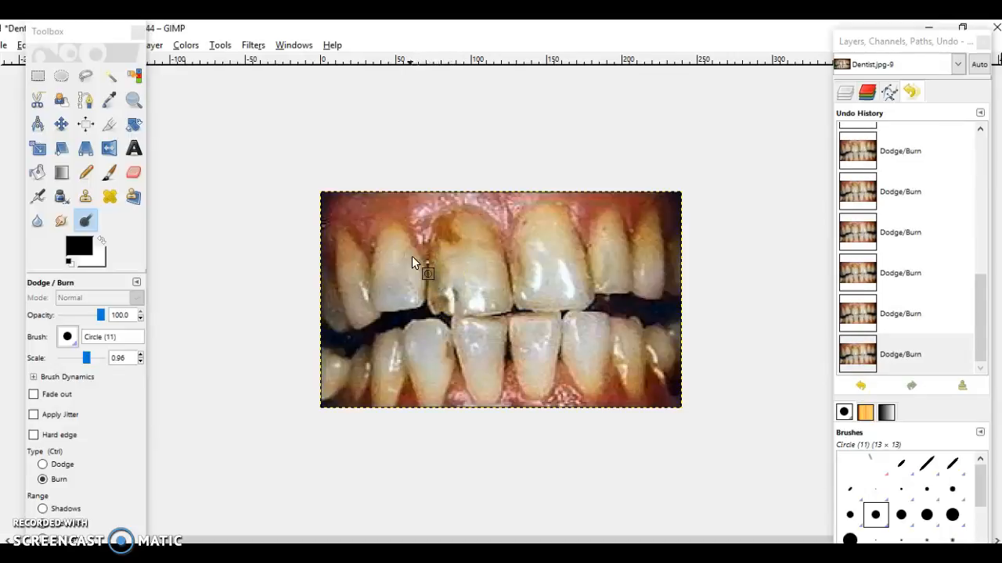
Step: Burn the upper tooth immediately left of the stained front tooth, from near its tip toward the gum
click(415, 295)
click(416, 286)
click(416, 279)
click(413, 259)
click(404, 246)
click(414, 284)
Step: Burn the brown stain near the gum line of the upper front tooth
click(448, 243)
click(446, 245)
click(446, 247)
click(462, 233)
click(460, 226)
click(462, 222)
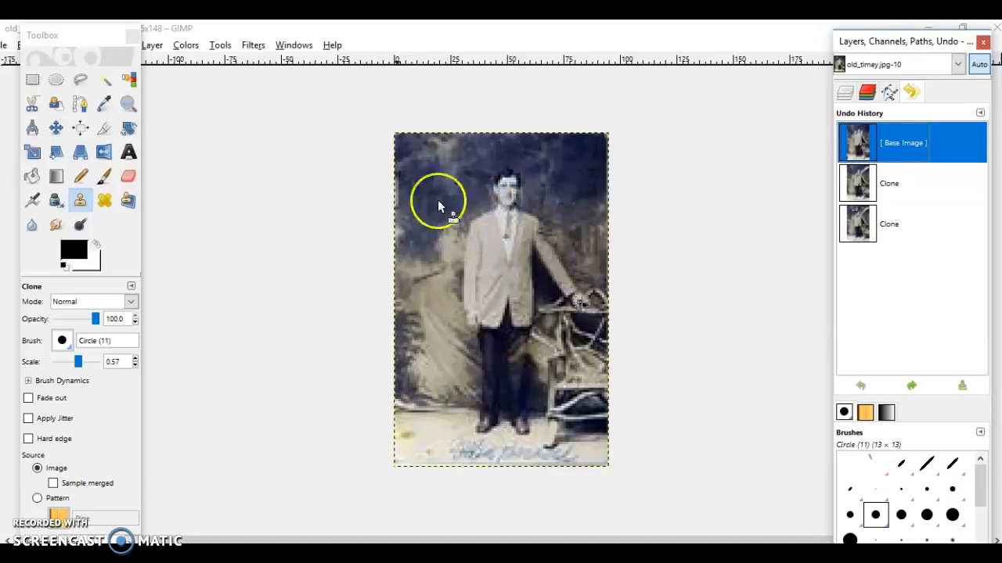
Step: Set the Clone brush scale to 1.09, sample the man's face and clone it above his shoulders on both sides of his head
click(79, 361)
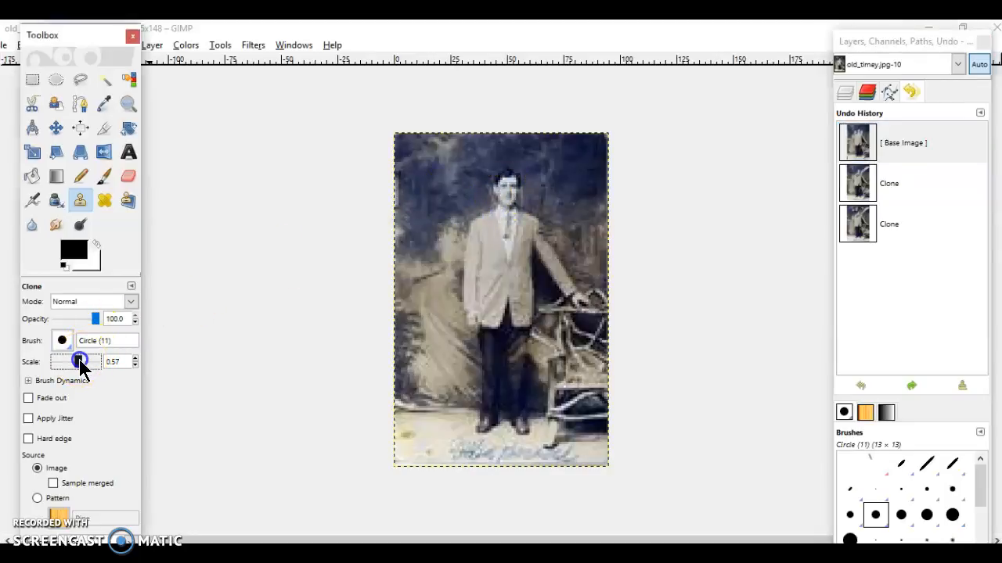
drag(79, 361, 86, 364)
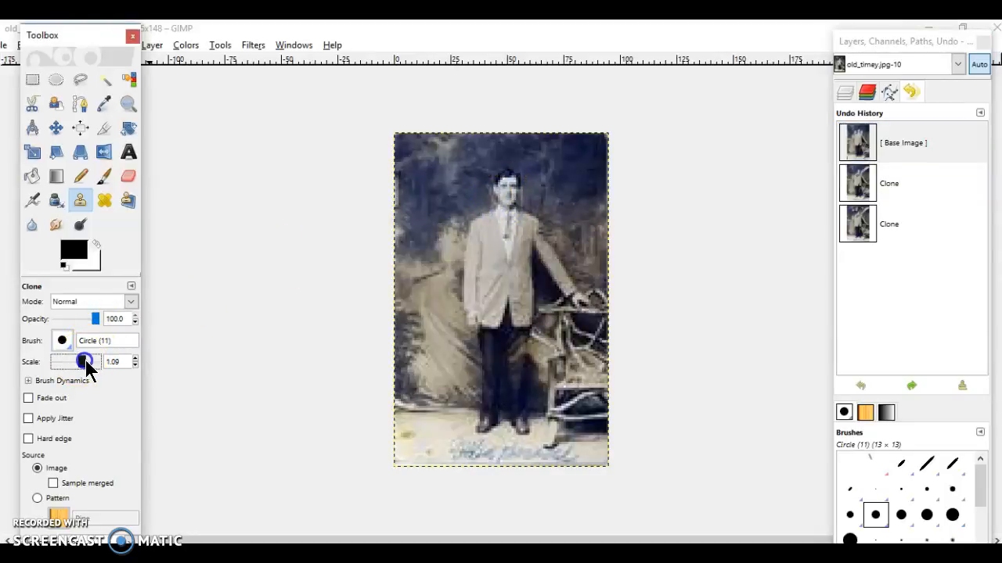
ctrl+click(508, 193)
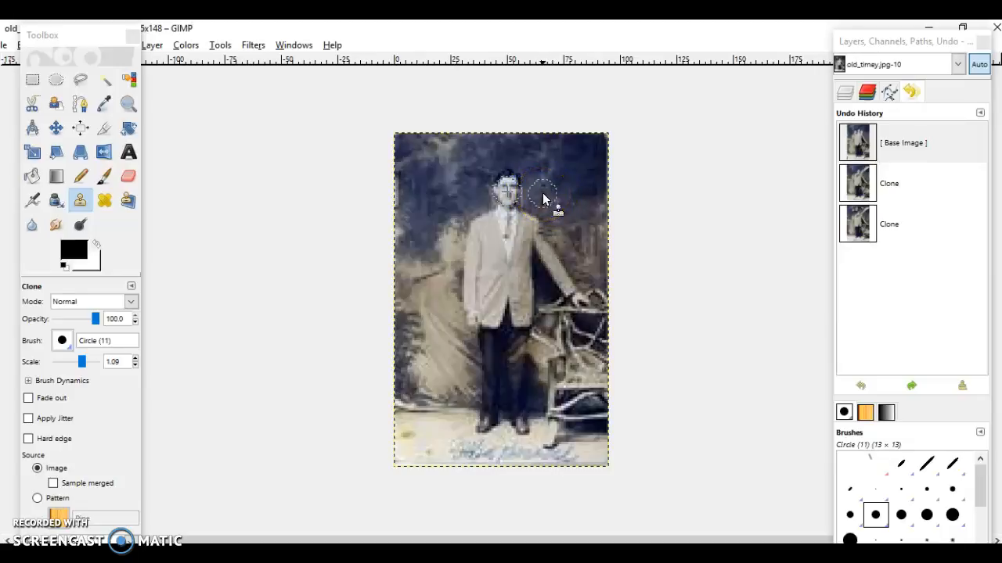
drag(539, 196, 479, 206)
key(ctrl+z)
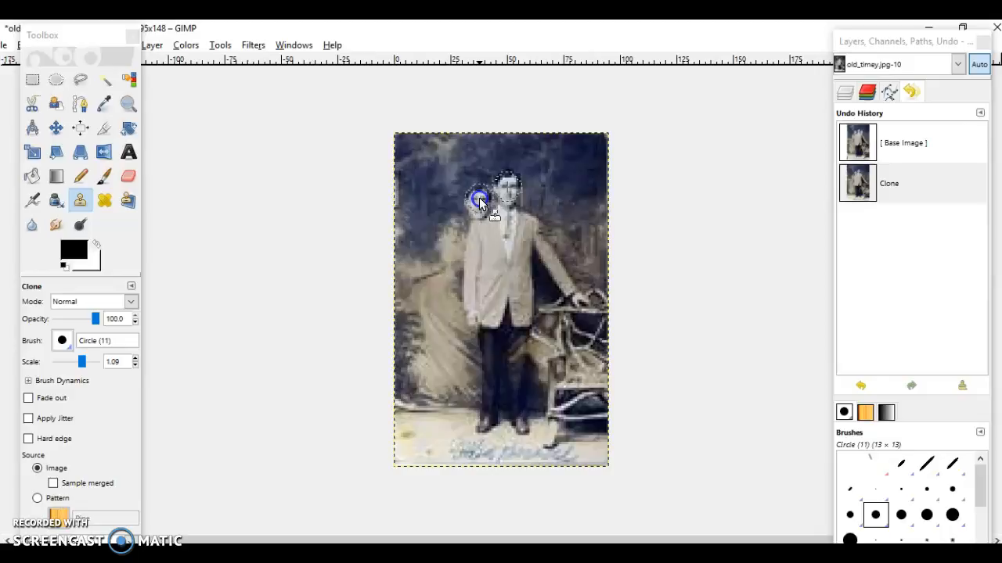
click(479, 201)
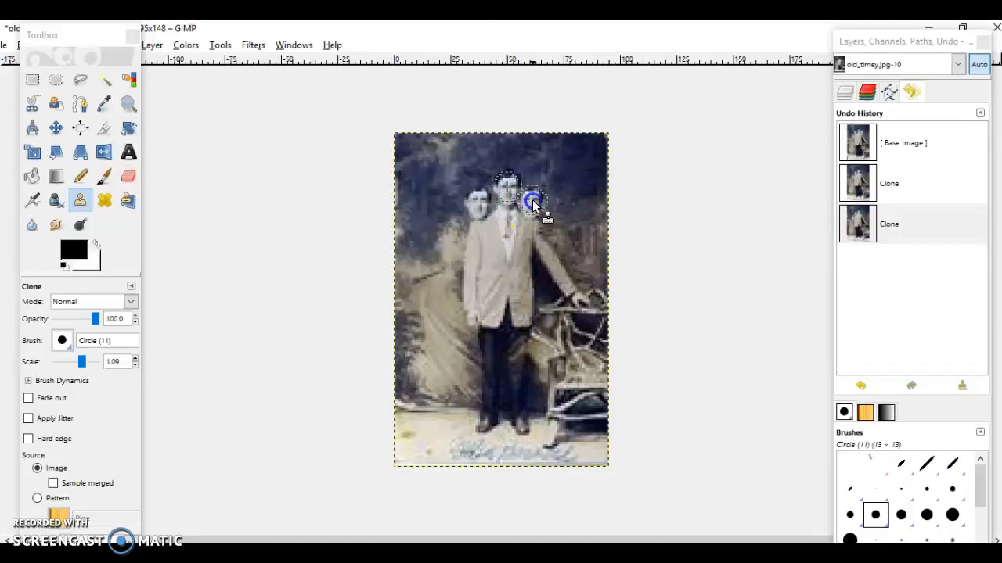
Step: Complete the cloned head above the man's shoulder, and at brush scale 0.50 clone his shoe and trouser leg into the gap between his legs
click(532, 200)
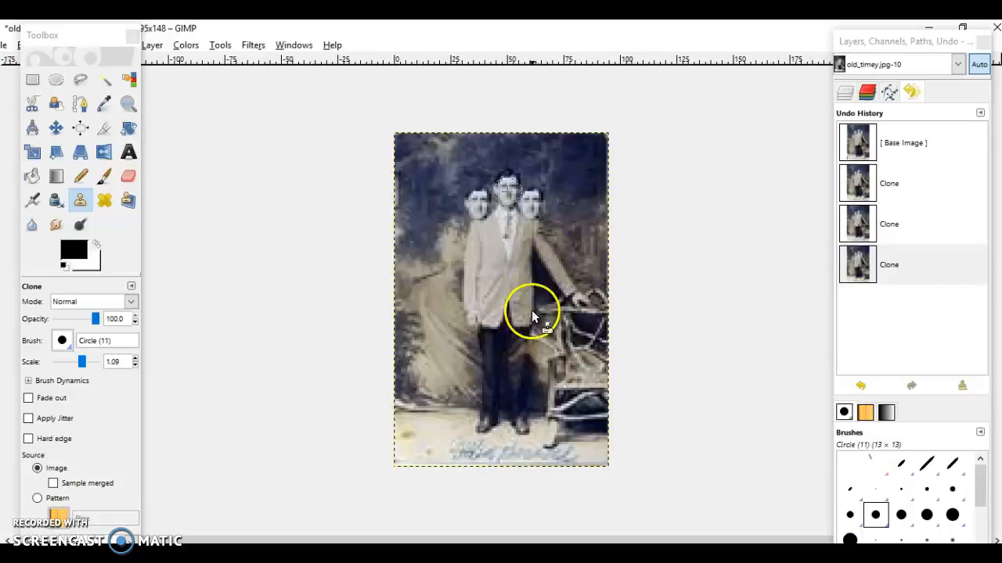
drag(82, 365, 80, 365)
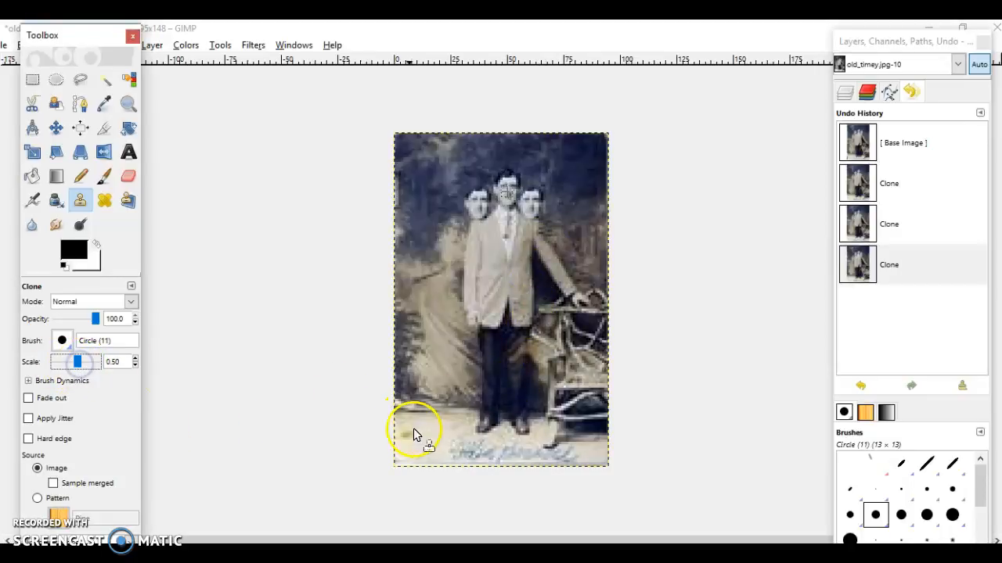
ctrl+click(482, 426)
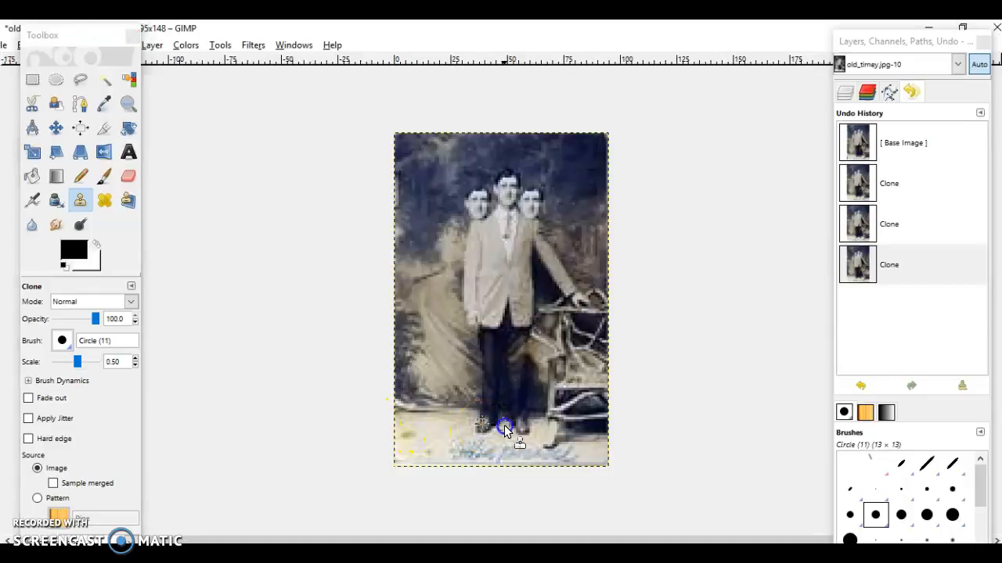
click(504, 425)
click(504, 425)
click(504, 425)
click(504, 425)
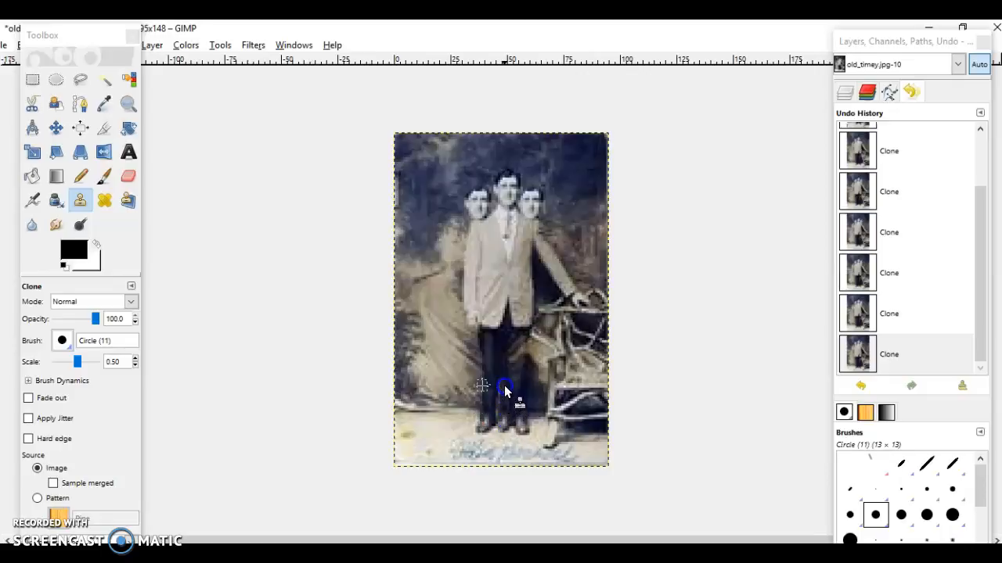
click(503, 343)
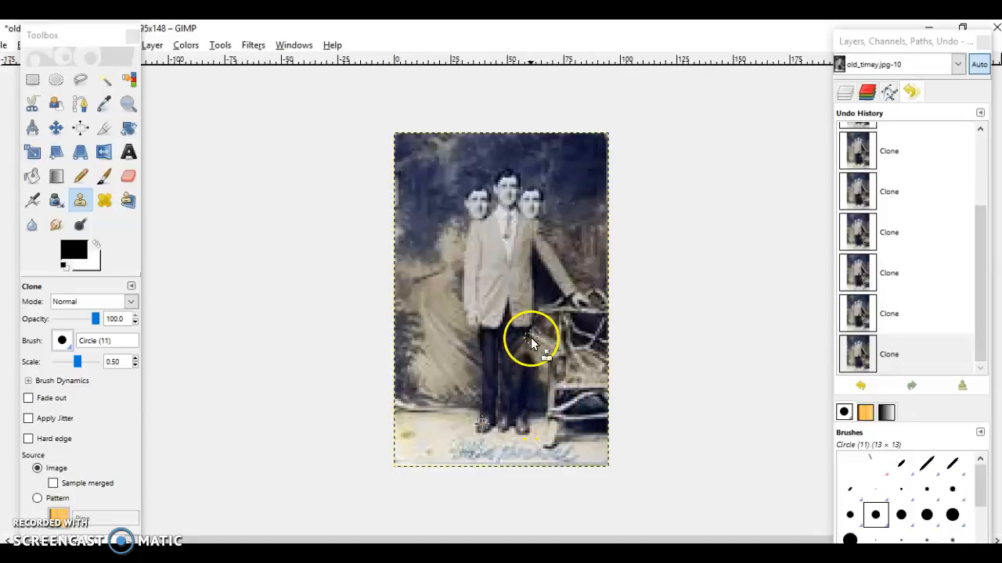
Step: Sample the clean floor near the photo's lower left corner and clone it over the handwriting beneath the man's feet
ctrl+click(427, 437)
mouse_move(457, 455)
mouse_down()
mouse_move(555, 451)
mouse_move(455, 445)
mouse_move(480, 455)
mouse_move(460, 456)
mouse_move(537, 451)
mouse_up()
click(470, 454)
click(479, 448)
click(460, 454)
click(483, 453)
click(491, 453)
click(510, 455)
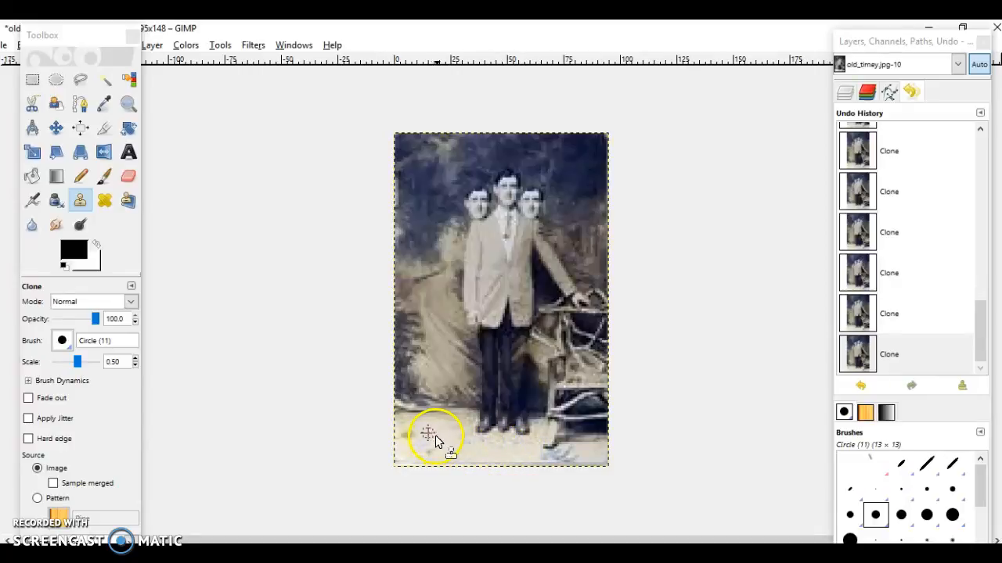
Step: Clone clean floor over the remaining blue handwriting to the right of the man's feet
click(546, 455)
click(552, 454)
click(558, 454)
click(574, 457)
click(561, 458)
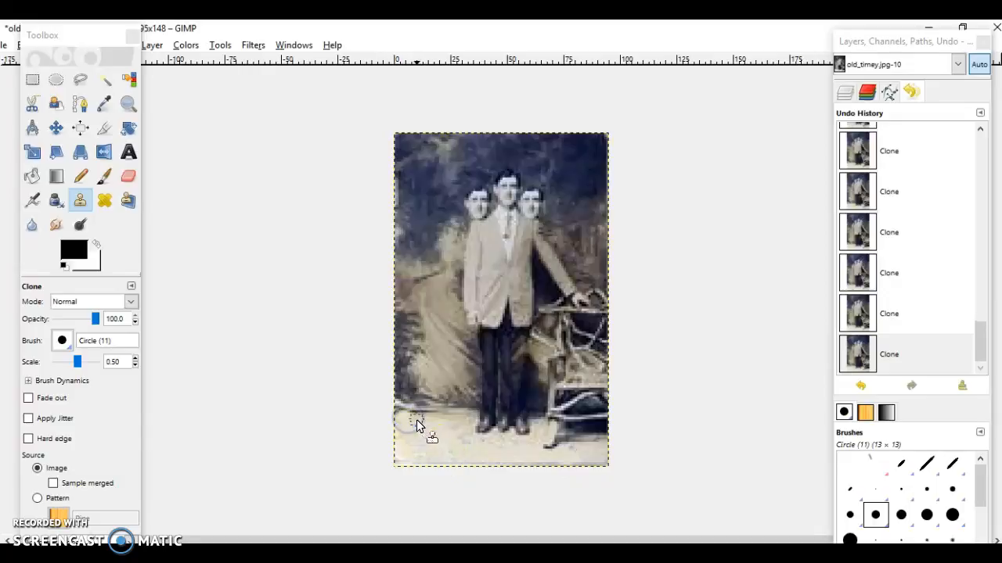
Step: Touch up the floor just left of the man's shoes with cloned floor texture
click(459, 420)
click(467, 435)
click(461, 434)
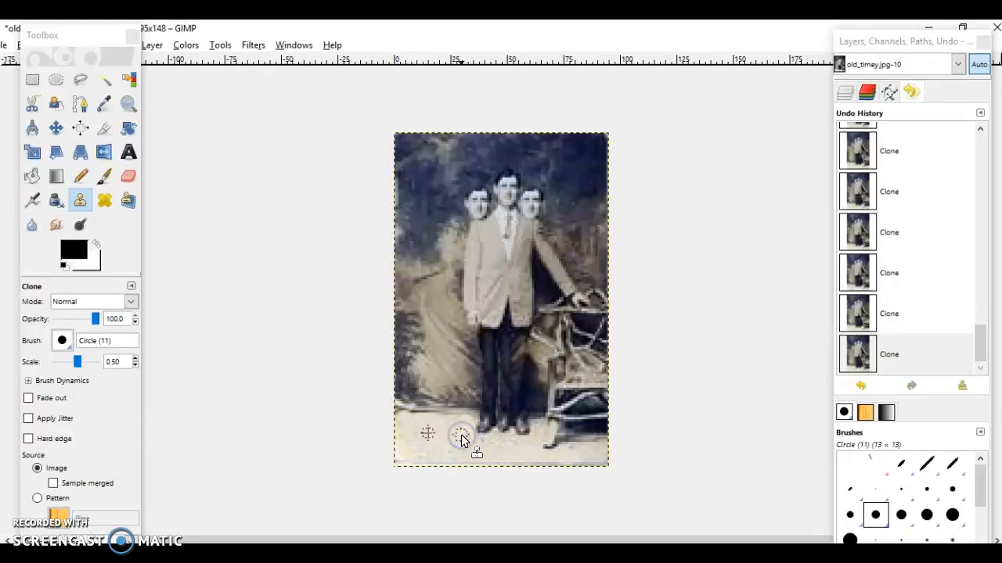